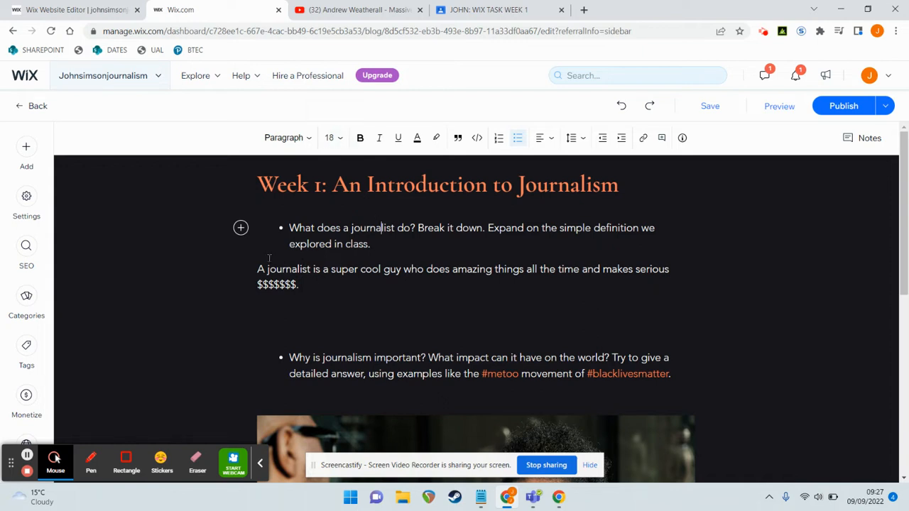
Make the word "journalist" in the answer paragraph bold and set its font size to 10
left_click_drag(267, 270, 310, 271)
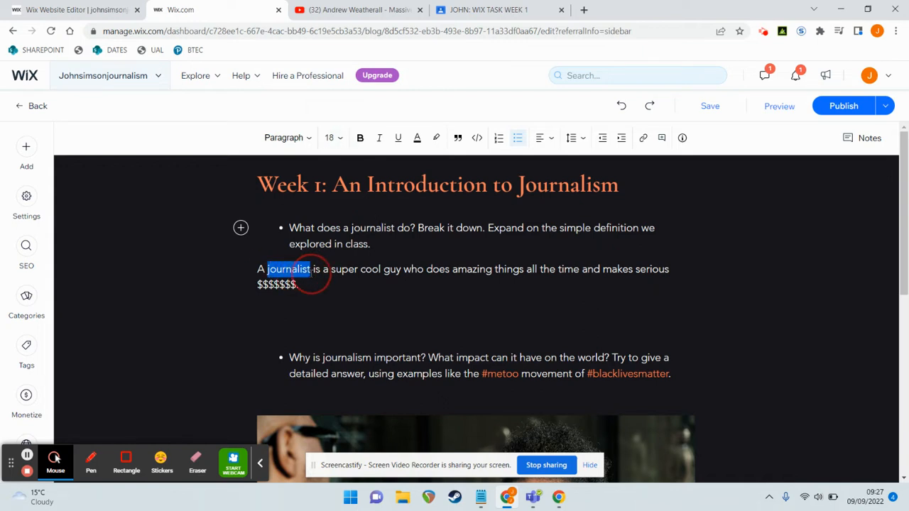
left_click(362, 140)
left_click(346, 139)
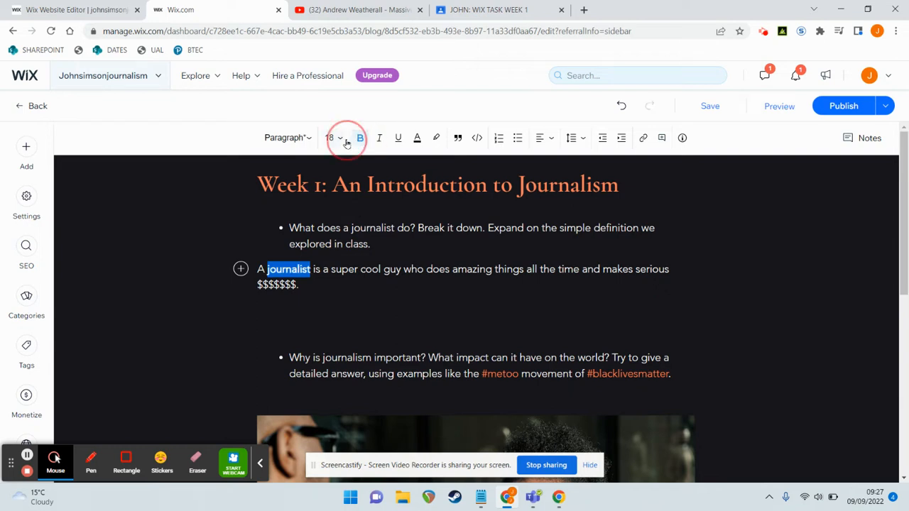
left_click(333, 205)
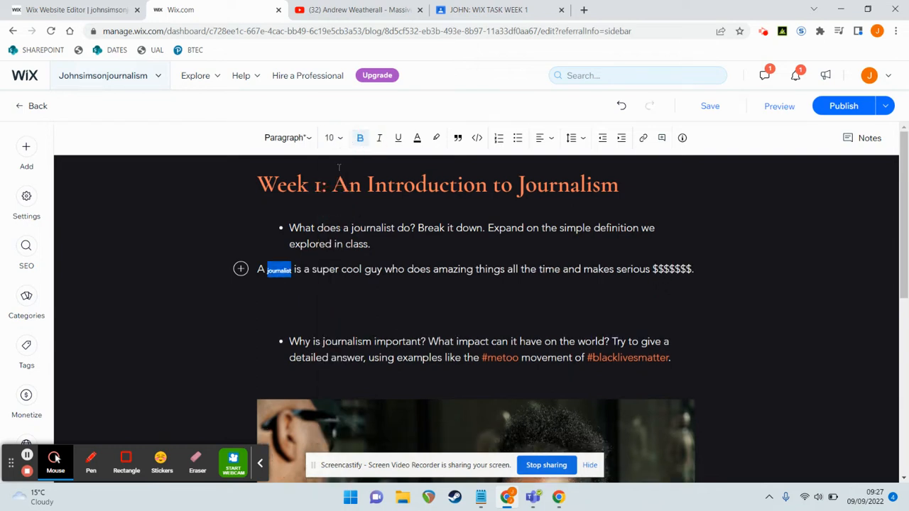
Set the font size of "journalist" to 18 and remove its bold formatting
left_click(341, 141)
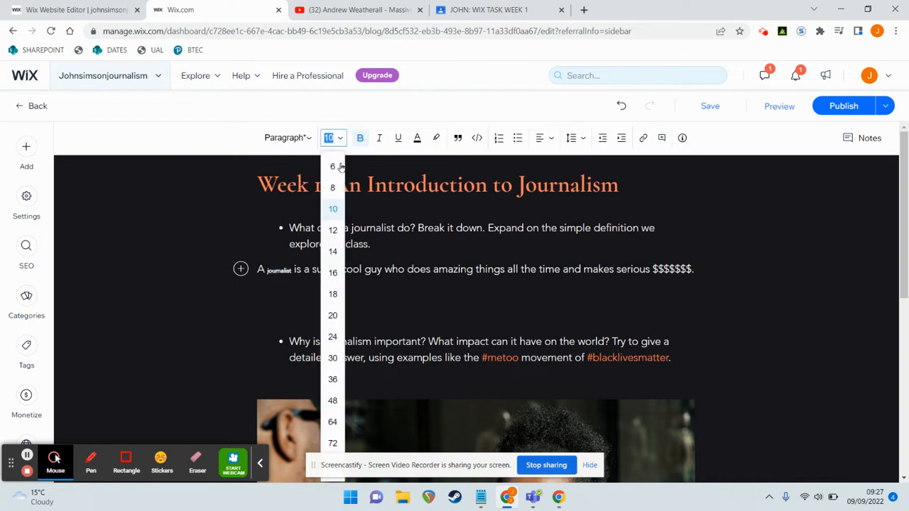
left_click(333, 288)
key("ctrl+b")
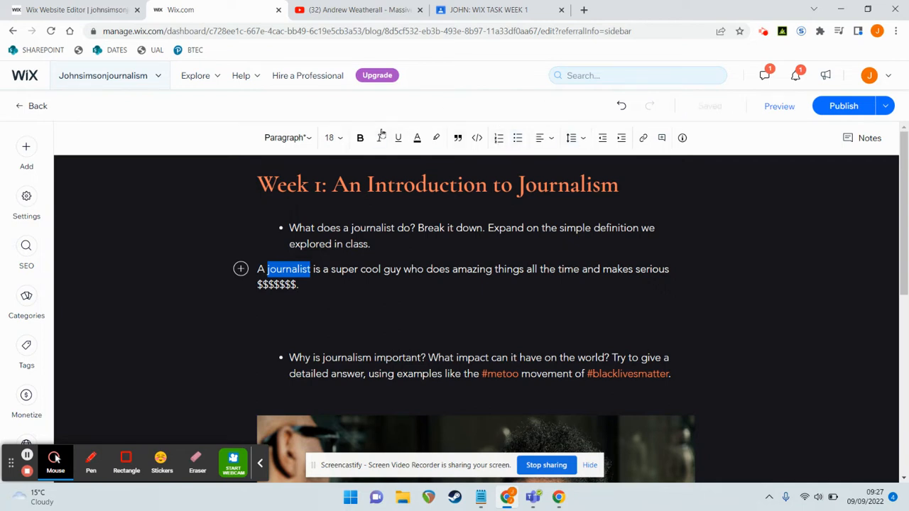
Place the cursor on the blank line below the first answer and start adding a video there
left_click(299, 284)
left_click(273, 313)
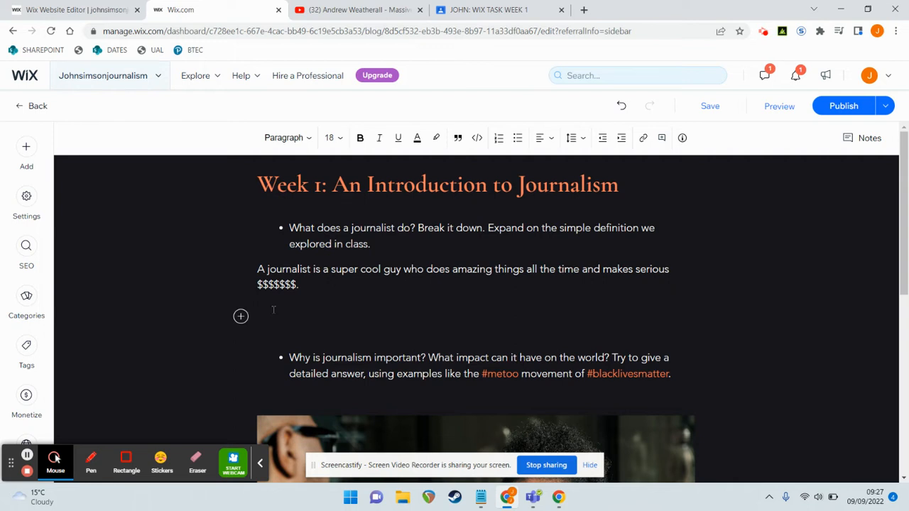
left_click(26, 150)
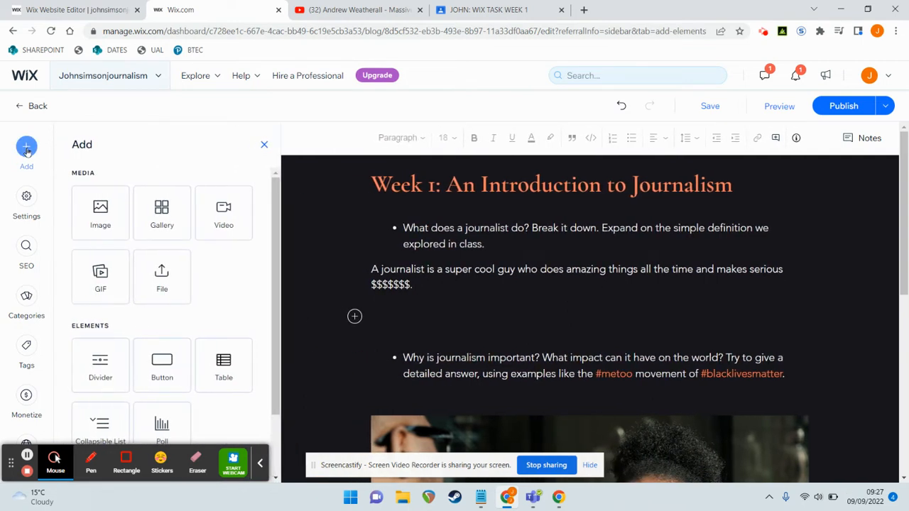
left_click(229, 235)
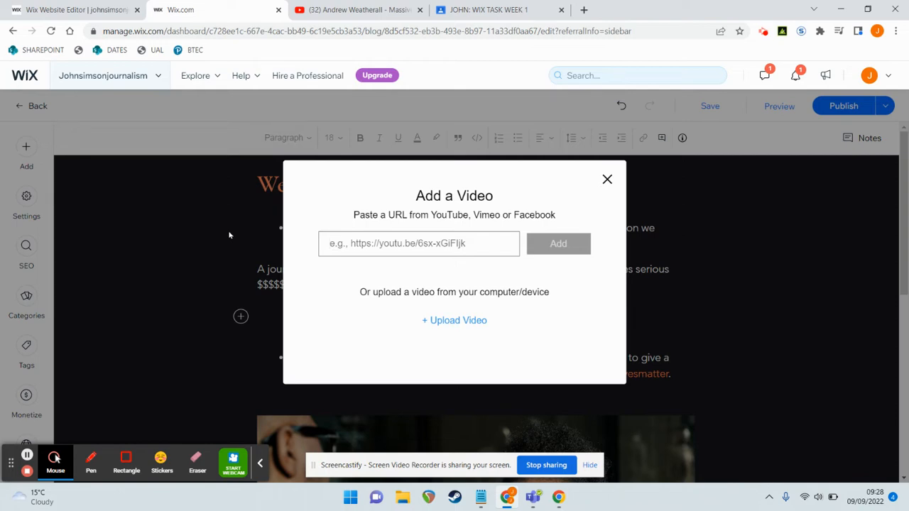
Switch to YouTube and search for "beagle"
left_click(355, 9)
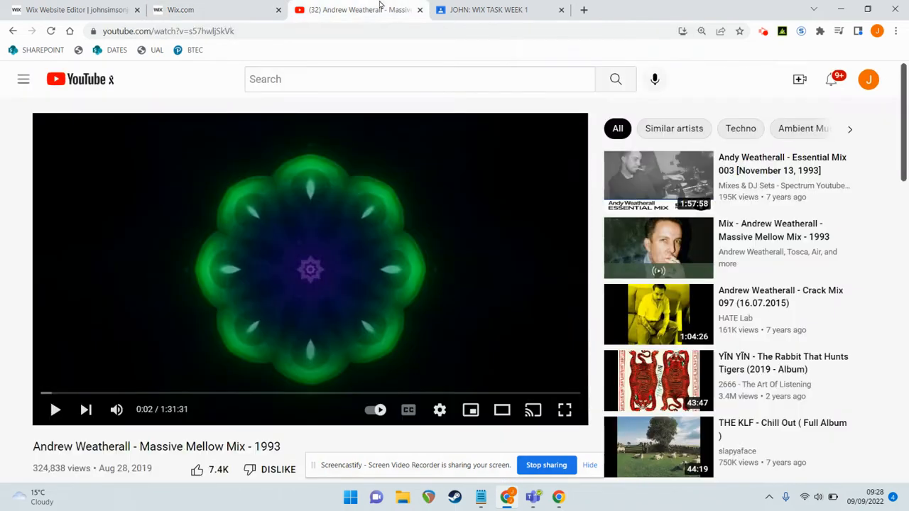
left_click(304, 77)
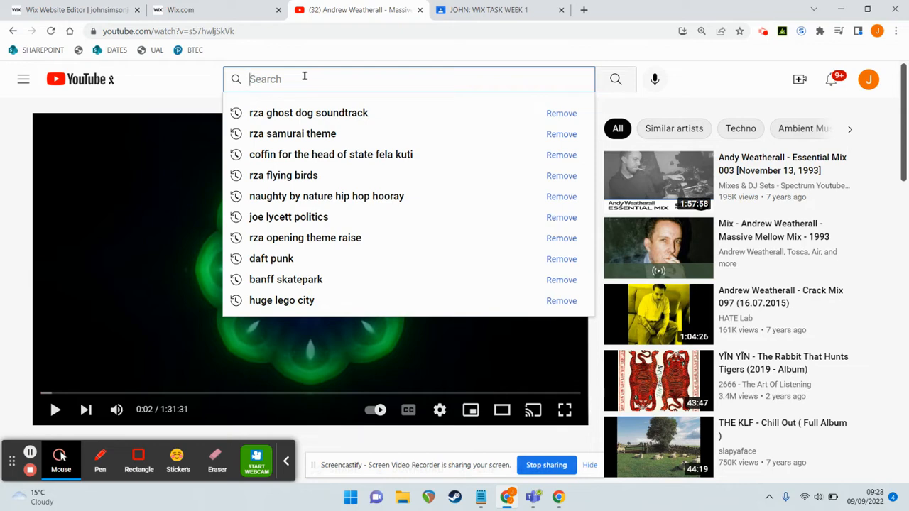
type("dogs")
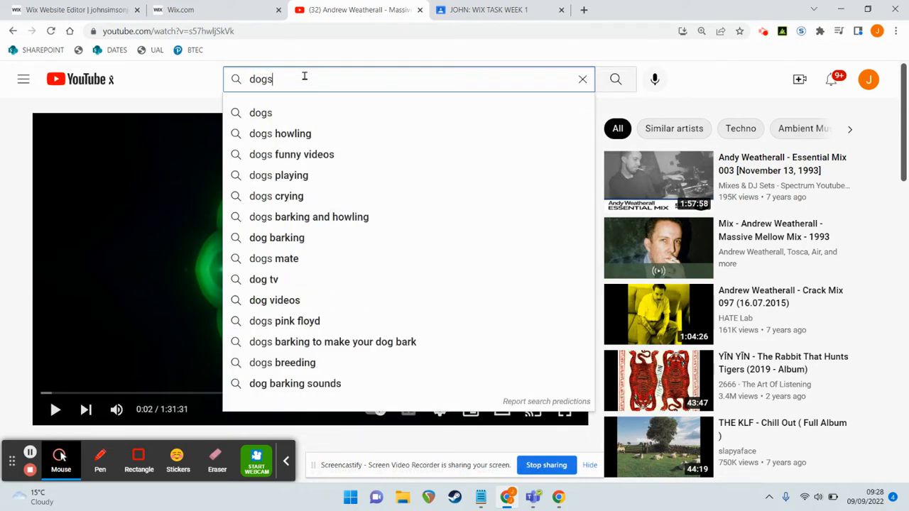
key("BackSpace")
key("BackSpace")
key("BackSpace")
key("BackSpace")
type("beagle")
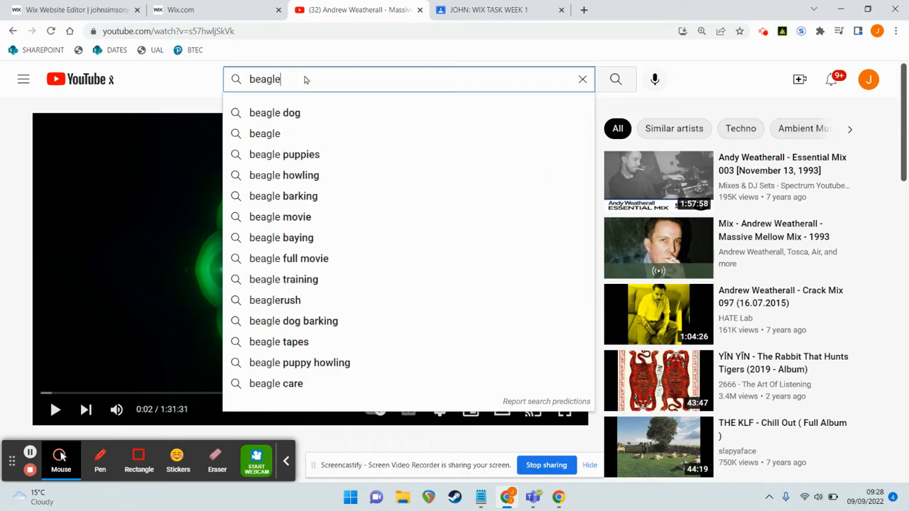
key("Return")
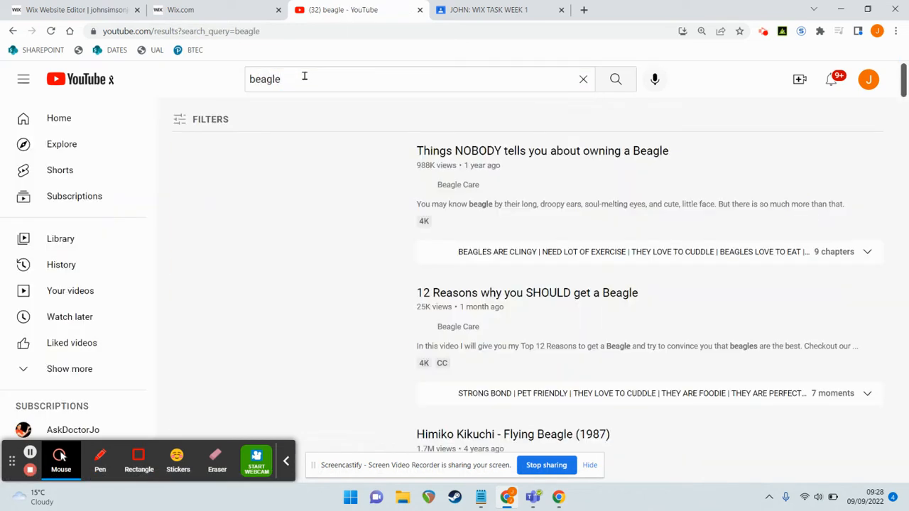
Open the video "Things NOBODY tells you about owning a Beagle", pause it and copy its share link
left_click(473, 152)
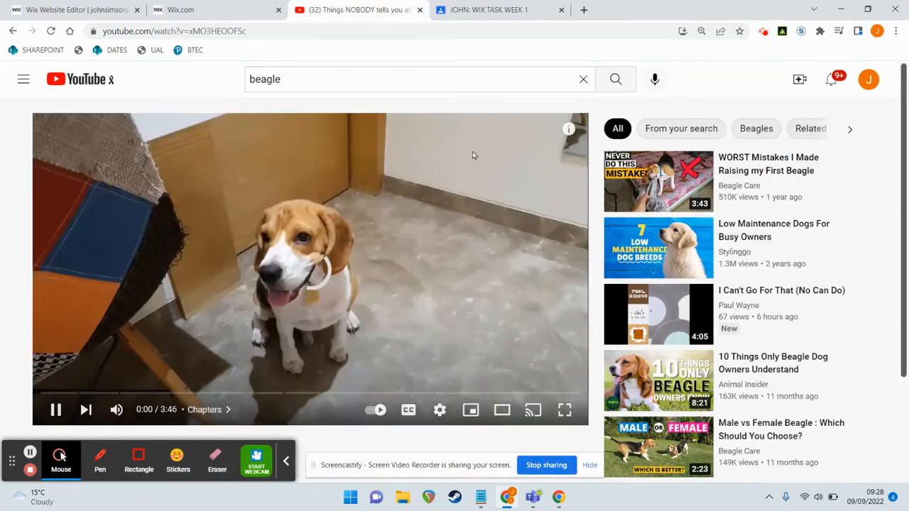
left_click(51, 410)
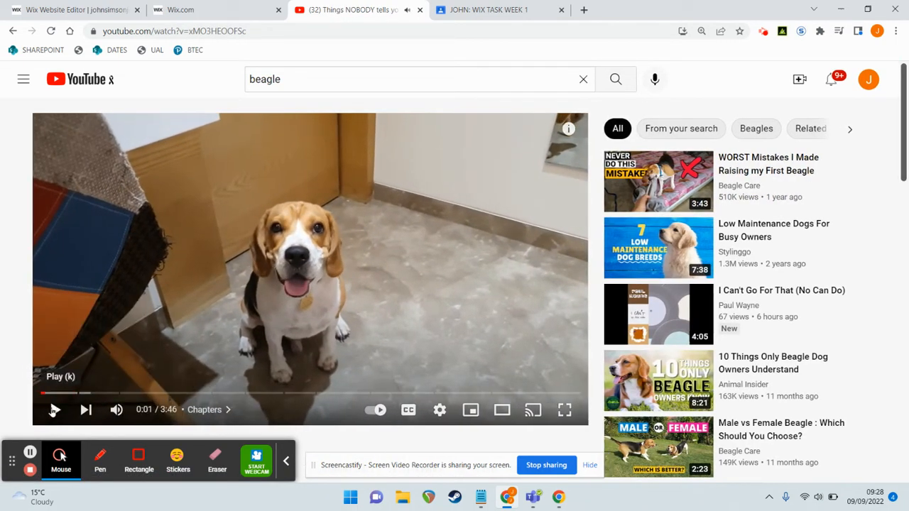
left_click(256, 31)
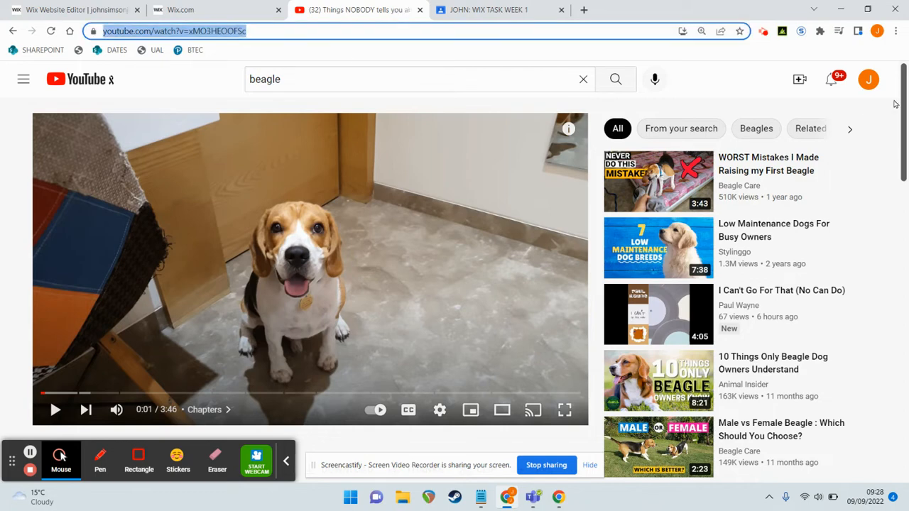
left_click_drag(904, 101, 904, 136)
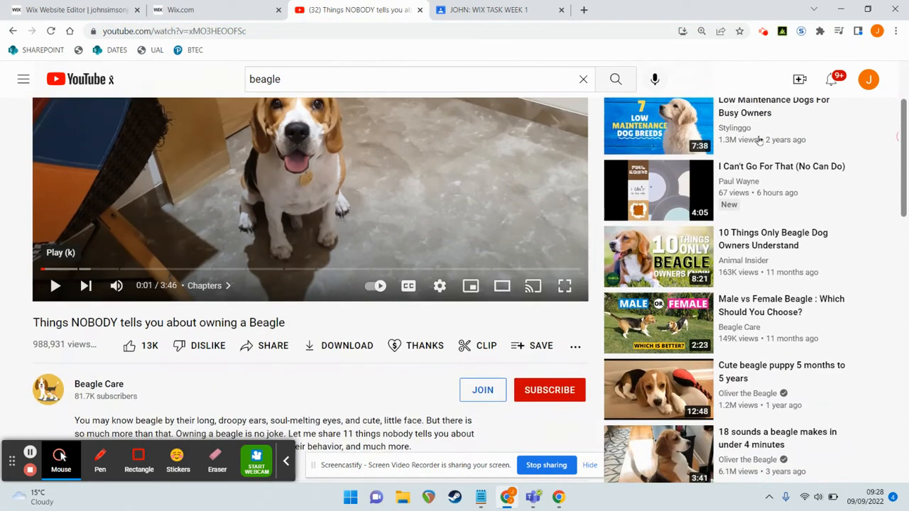
left_click(263, 346)
left_click(581, 304)
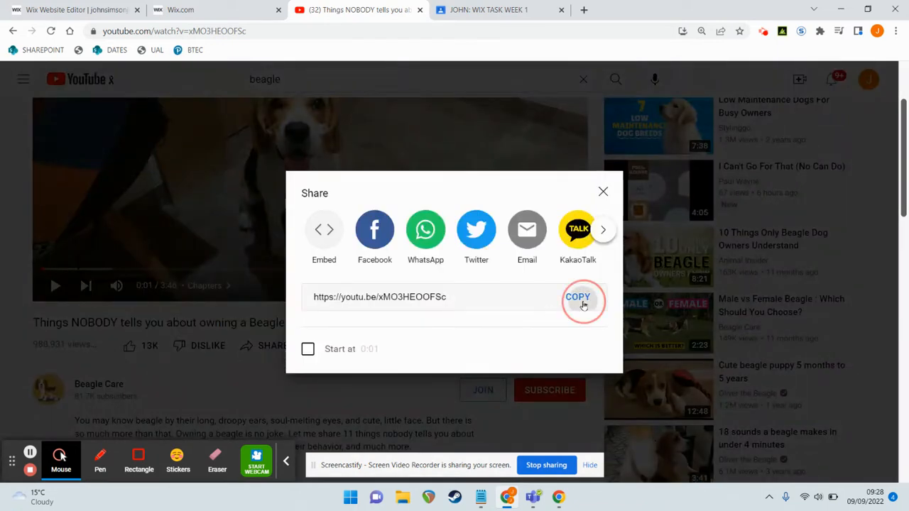
Switch back to the Wix post and embed the video below the first answer using the copied YouTube link
left_click(169, 7)
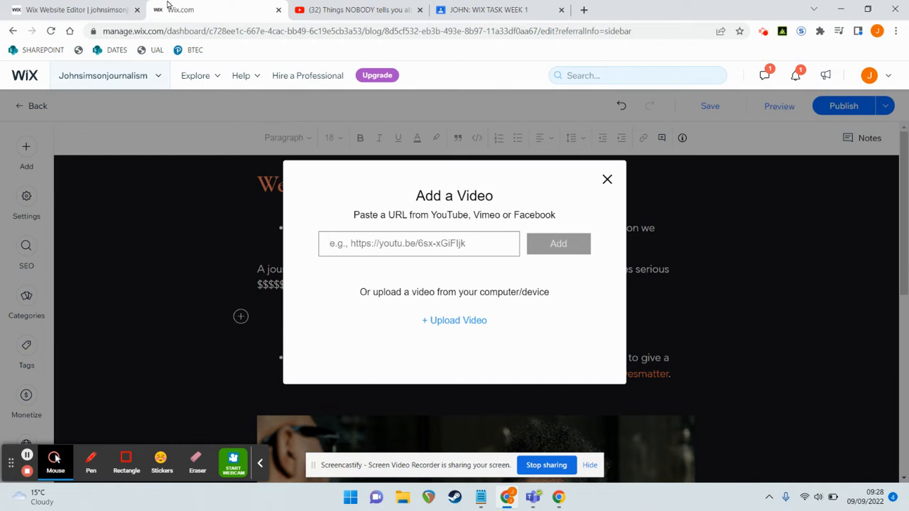
left_click(329, 244)
right_click(329, 243)
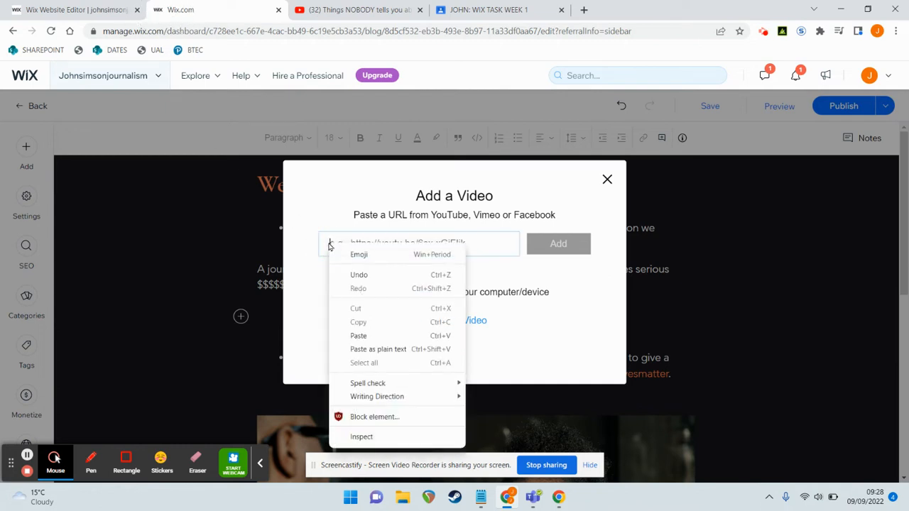
left_click(353, 337)
left_click(544, 251)
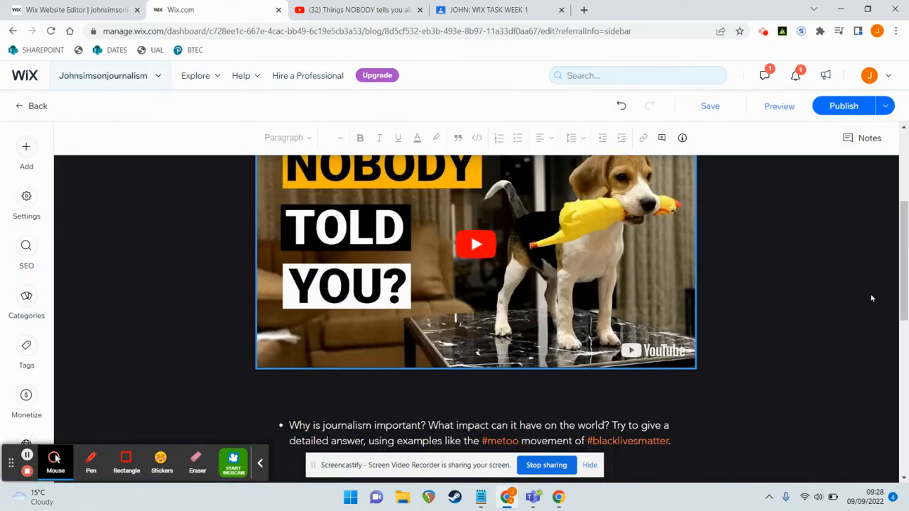
left_click_drag(903, 298, 904, 256)
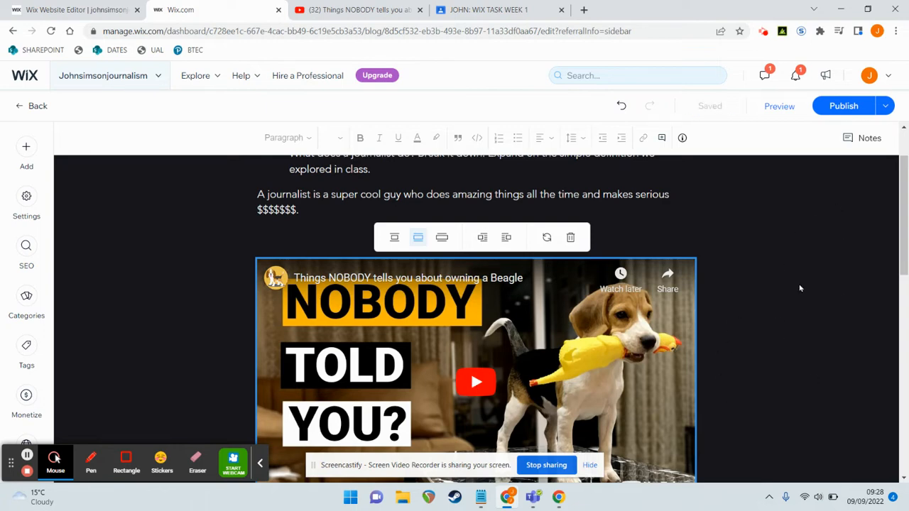
left_click(906, 238)
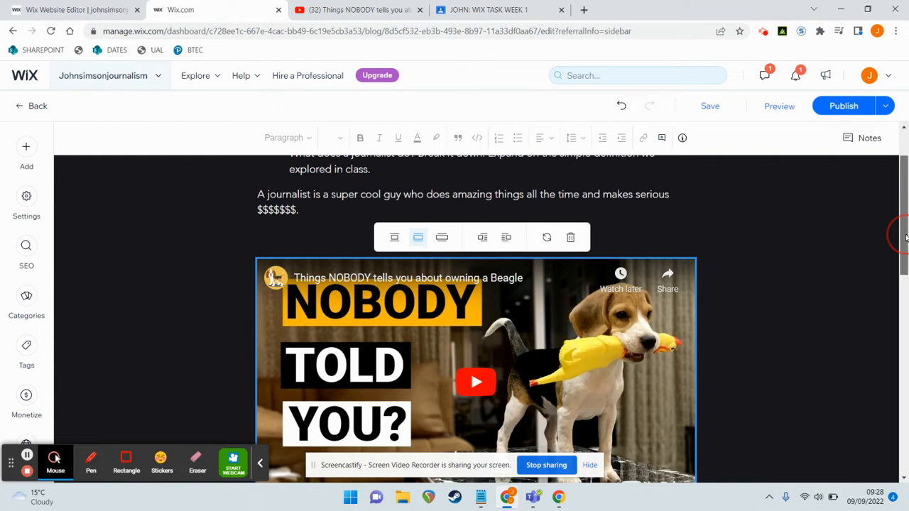
left_click_drag(906, 238, 906, 211)
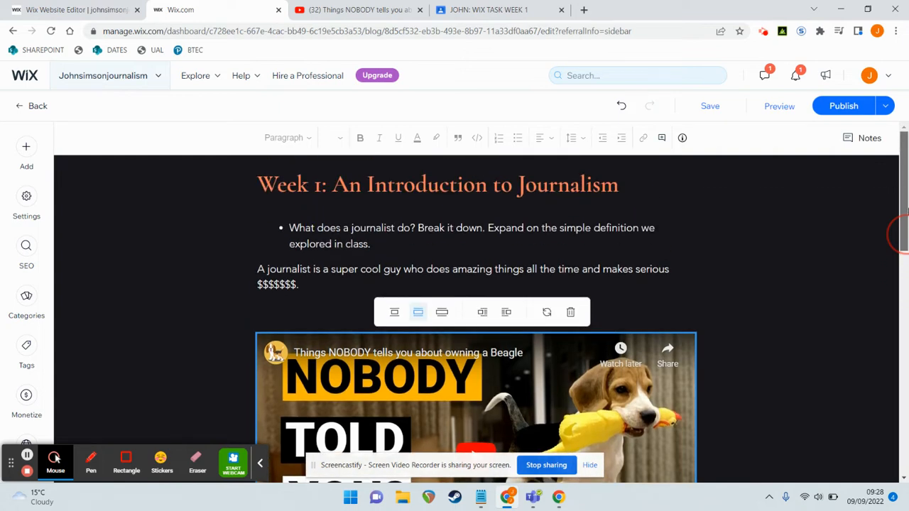
mouse_move(907, 211)
left_mouse_down()
mouse_move(906, 429)
mouse_move(907, 215)
left_mouse_up()
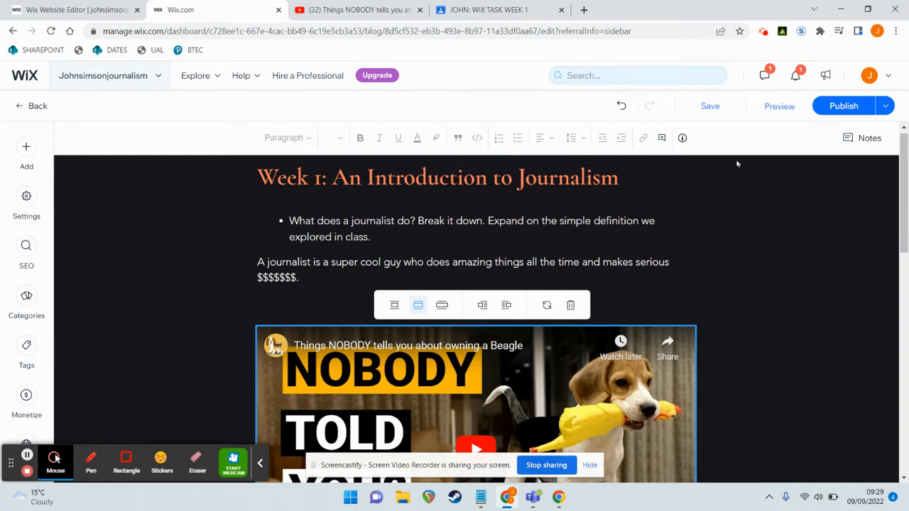
Add the tag "A1: Communication" from the Classroom assignment to the blog post and publish the post
mouse_move(710, 114)
left_click(27, 351)
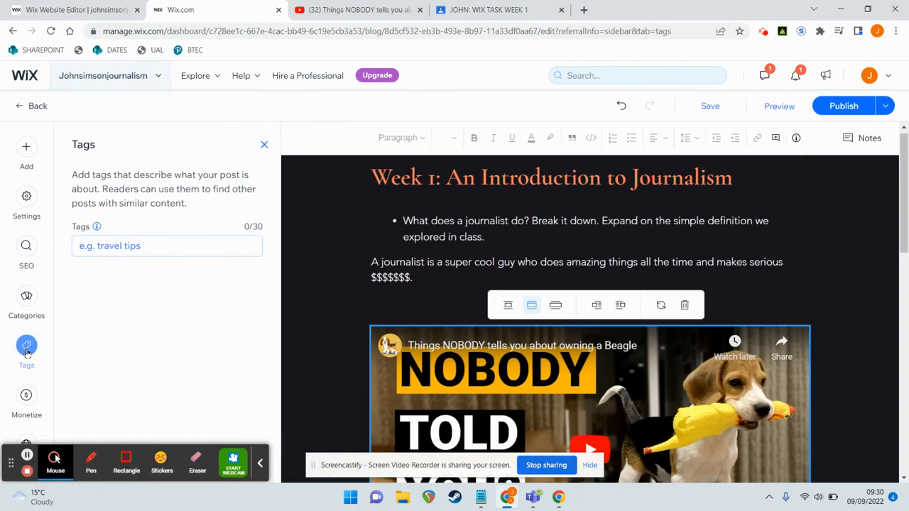
left_click(475, 10)
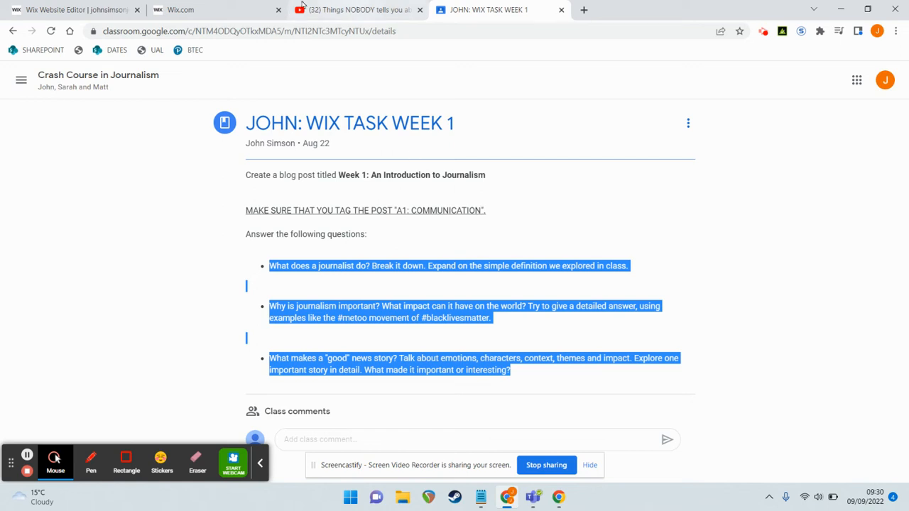
left_click(213, 9)
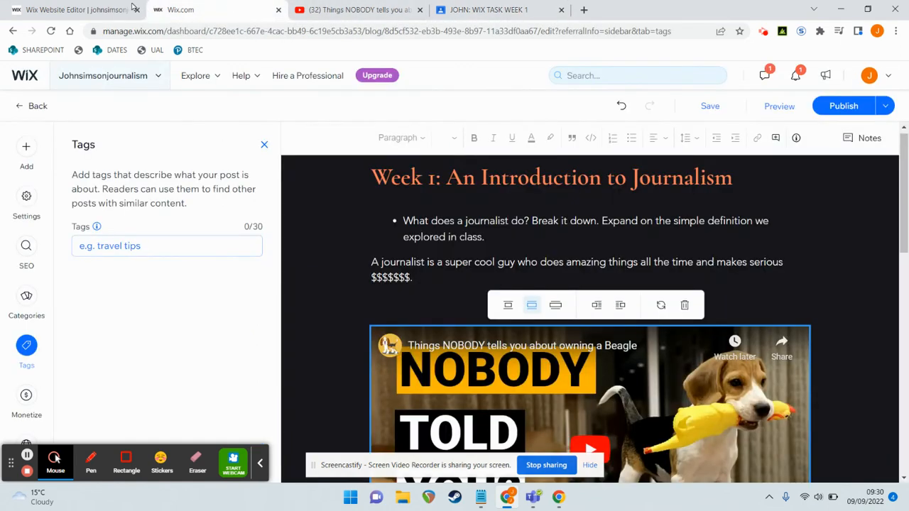
left_click(94, 245)
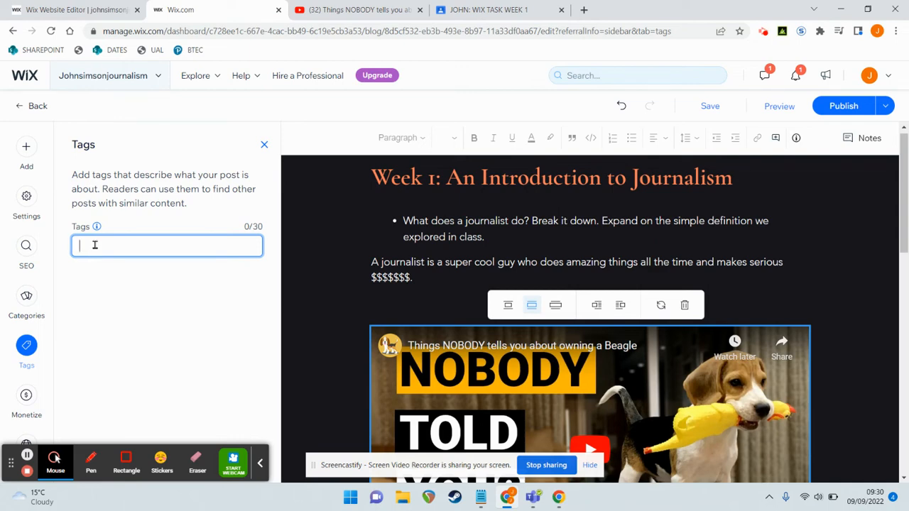
type("A1: Communication")
key("Return")
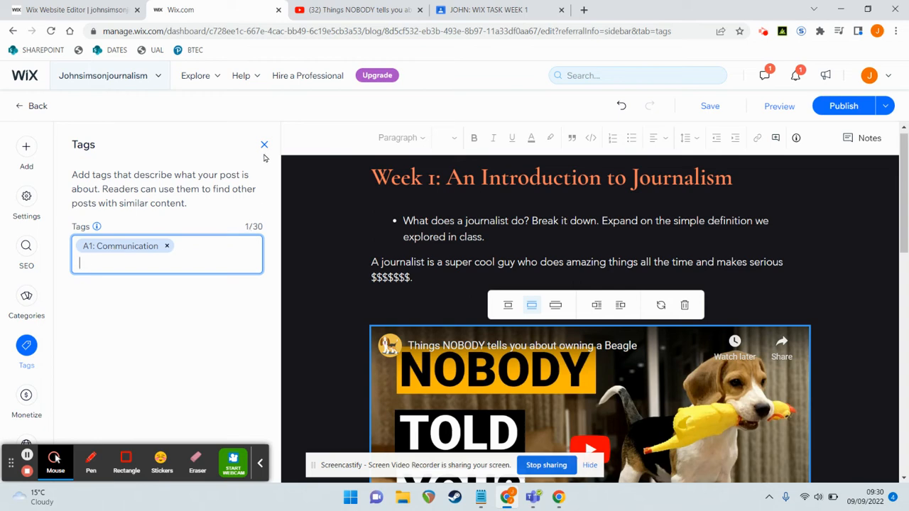
left_click(830, 109)
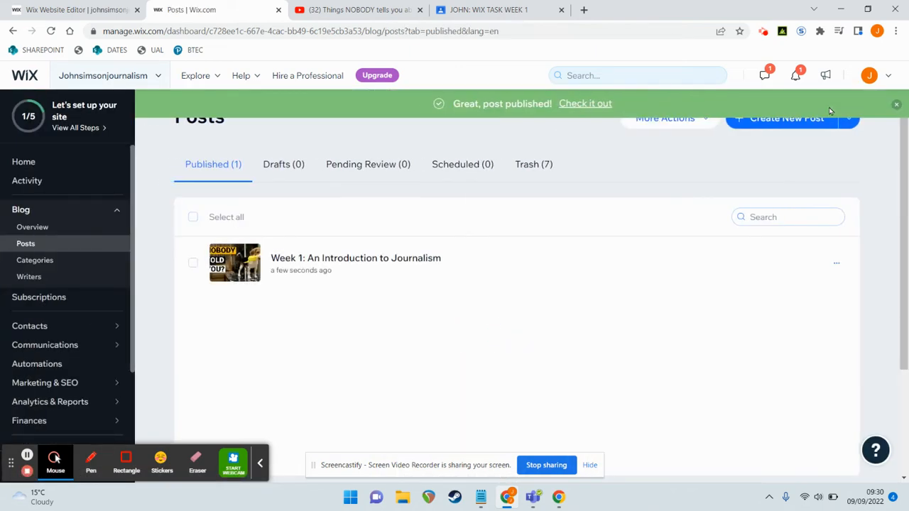
View the published post on the live site and check its entry on the Coursework page
left_click(574, 104)
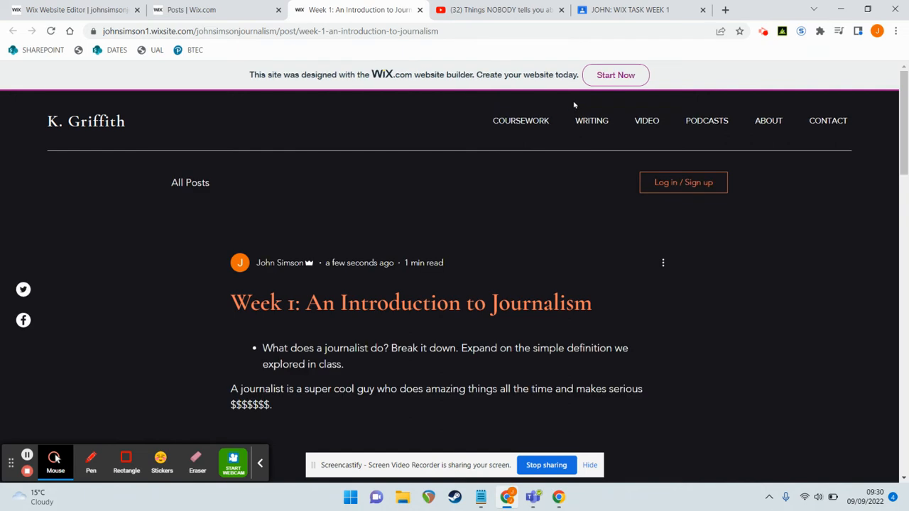
left_click_drag(906, 135, 906, 154)
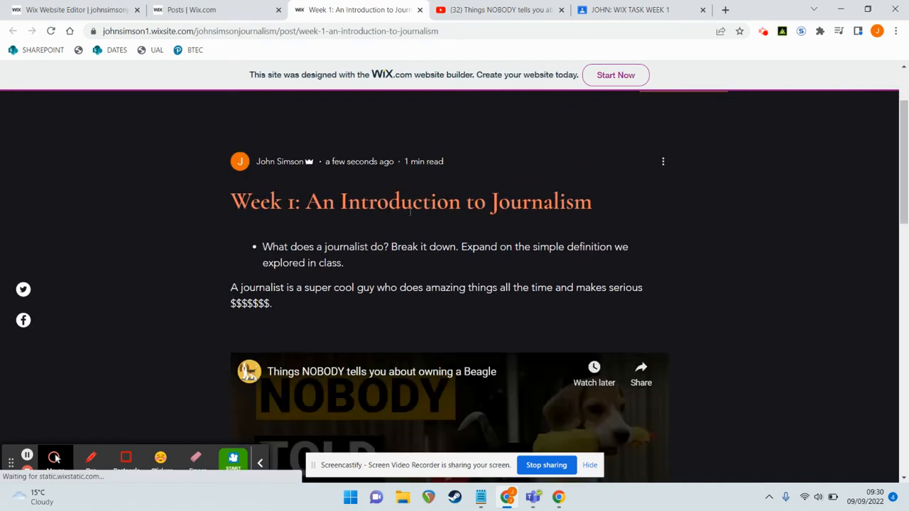
left_click_drag(903, 188, 895, 168)
left_click(542, 114)
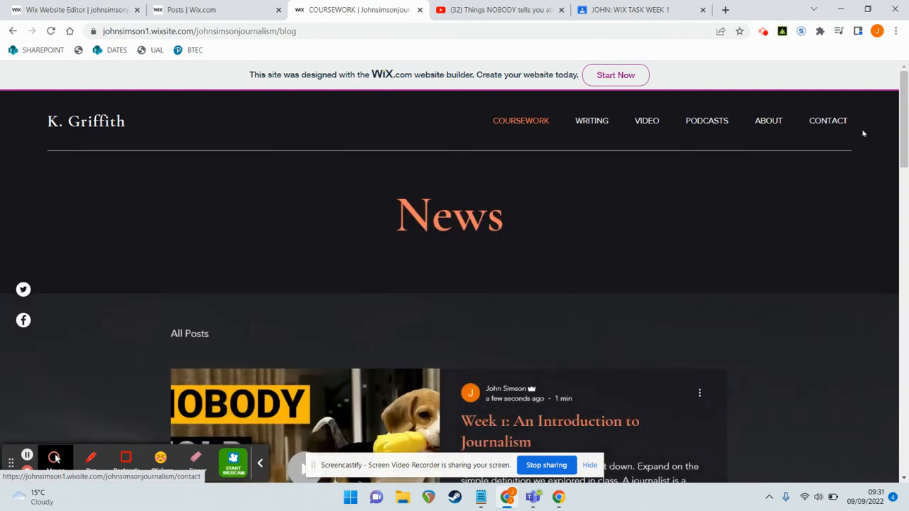
mouse_move(904, 137)
left_mouse_down()
mouse_move(906, 245)
mouse_move(907, 142)
left_mouse_up()
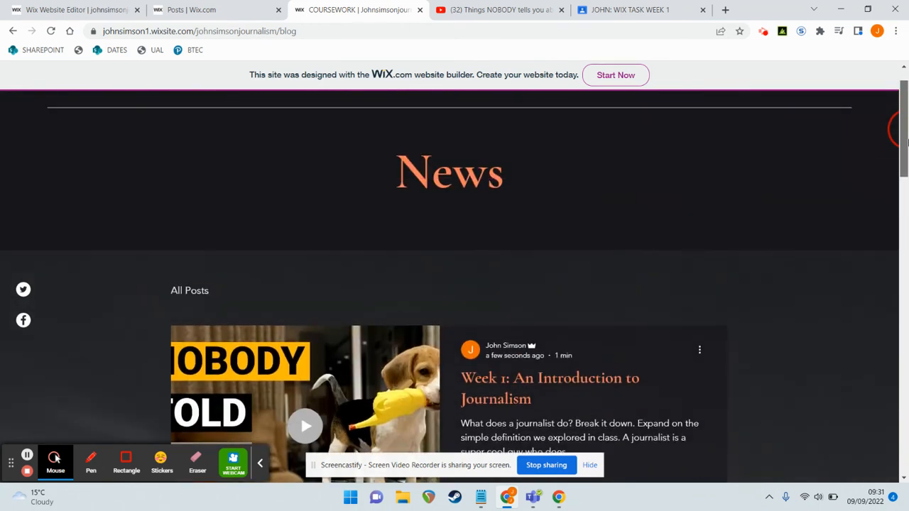